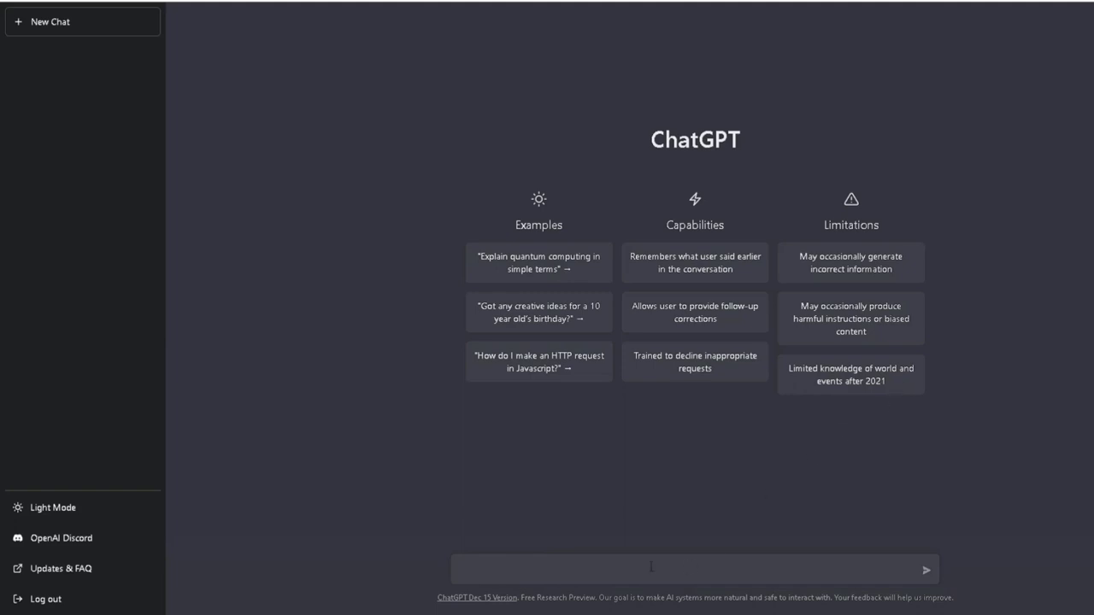
Step: Type 'Can you help with niche Ideas for my t shirt business' into the message box
{"action": "left_click", "coordinate": [652, 574]}
{"action": "type", "text": "Can you help with niche"}
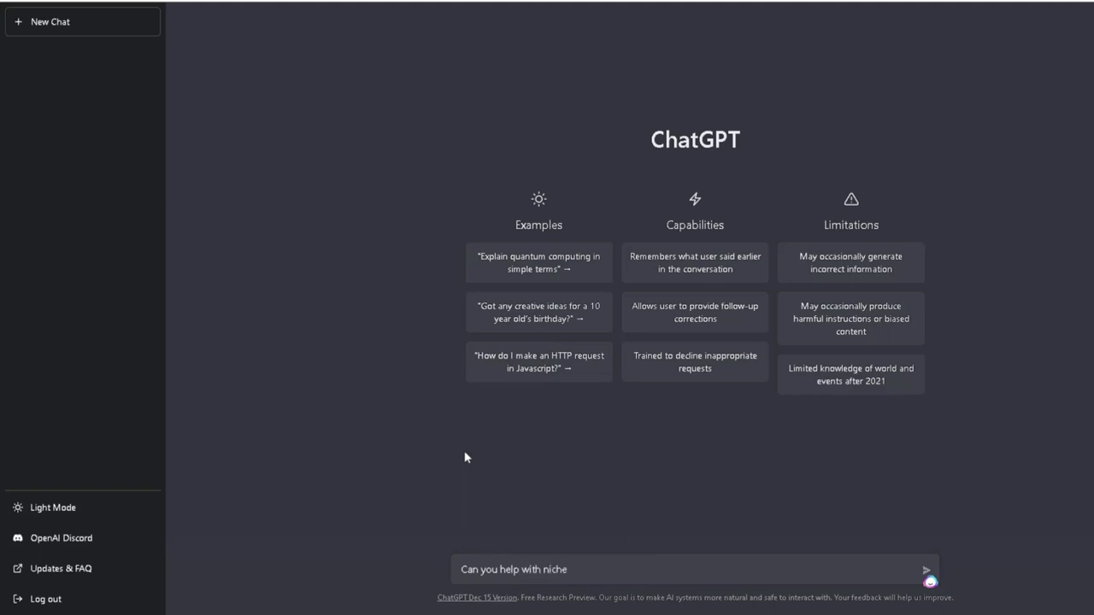
{"action": "type", "text": " Ideas for my t shirt"}
{"action": "type", "text": "business"}
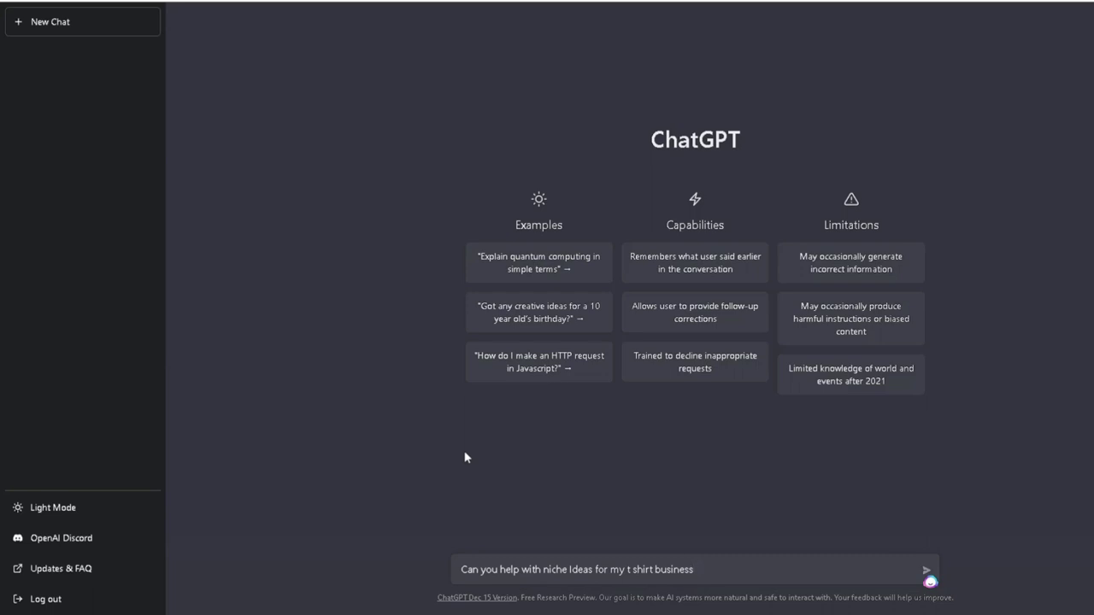
Step: Send the niche-ideas question and let ChatGPT reply with seven t-shirt niche ideas
{"action": "key", "text": "Return"}
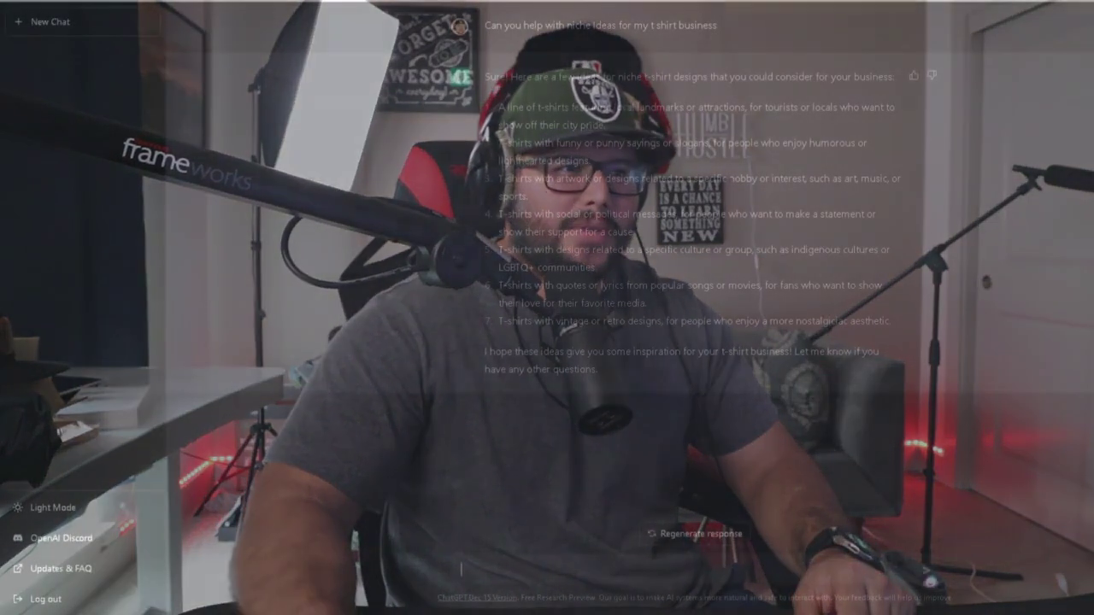
Step: Highlight 'hobby or interest', 'art' and 'music' in idea 3, then clear the selection
{"action": "left_click_drag", "start_coordinate": [729, 179], "coordinate": [806, 179]}
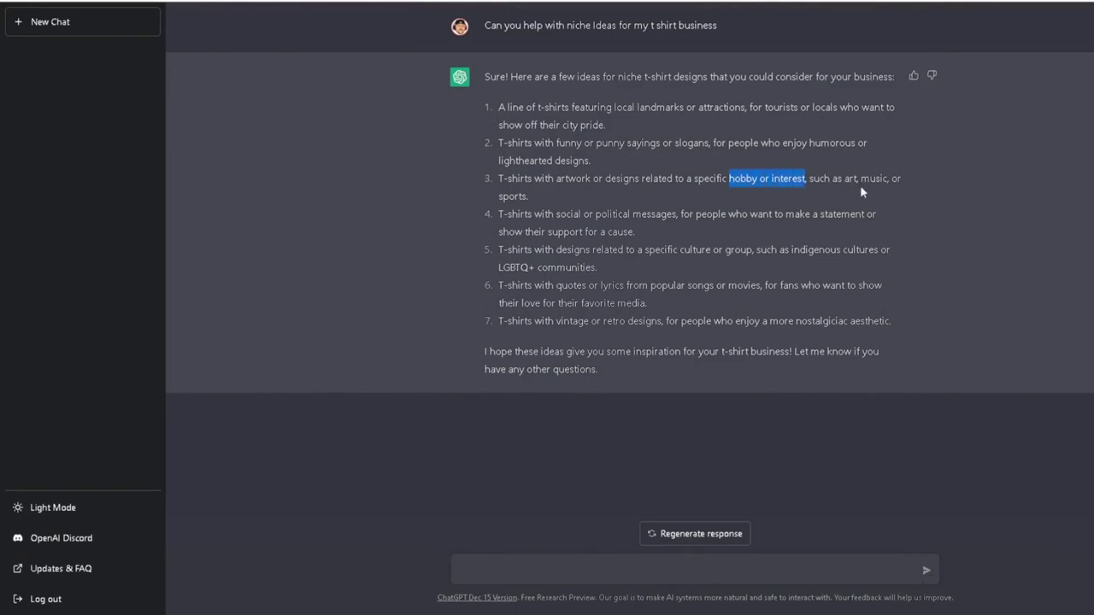
{"action": "double_click", "coordinate": [851, 179]}
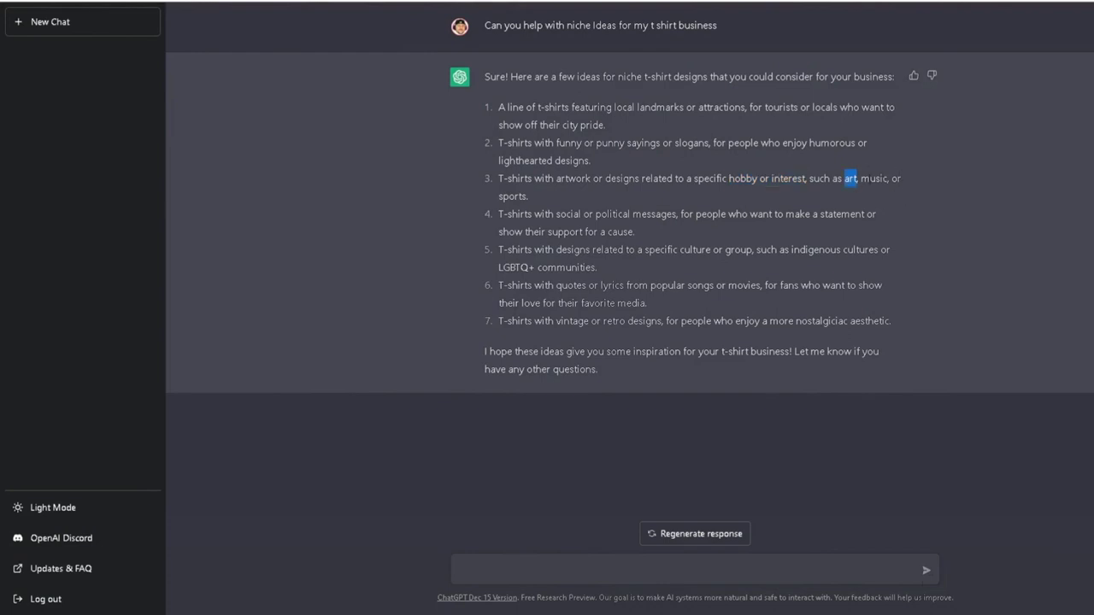
{"action": "double_click", "coordinate": [873, 180]}
{"action": "left_click", "coordinate": [570, 215]}
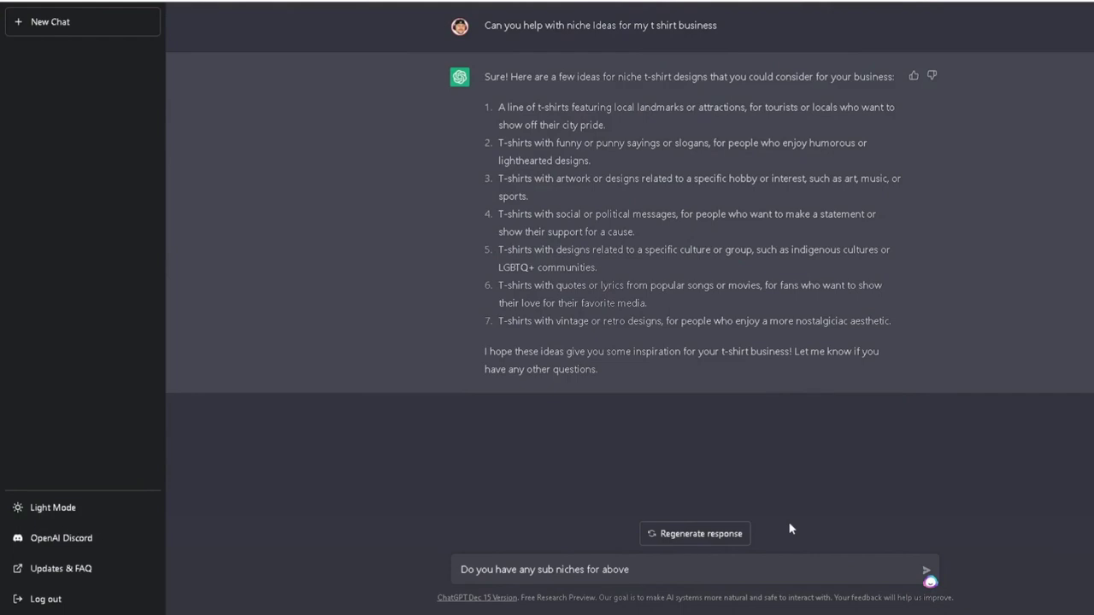
Step: Finish the prompt with 'above ideas' and look up 'retro' on Amazon via Merch Research Free
{"action": "type", "text": "above ideas"}
{"action": "double_click", "coordinate": [614, 323]}
{"action": "right_click", "coordinate": [612, 325]}
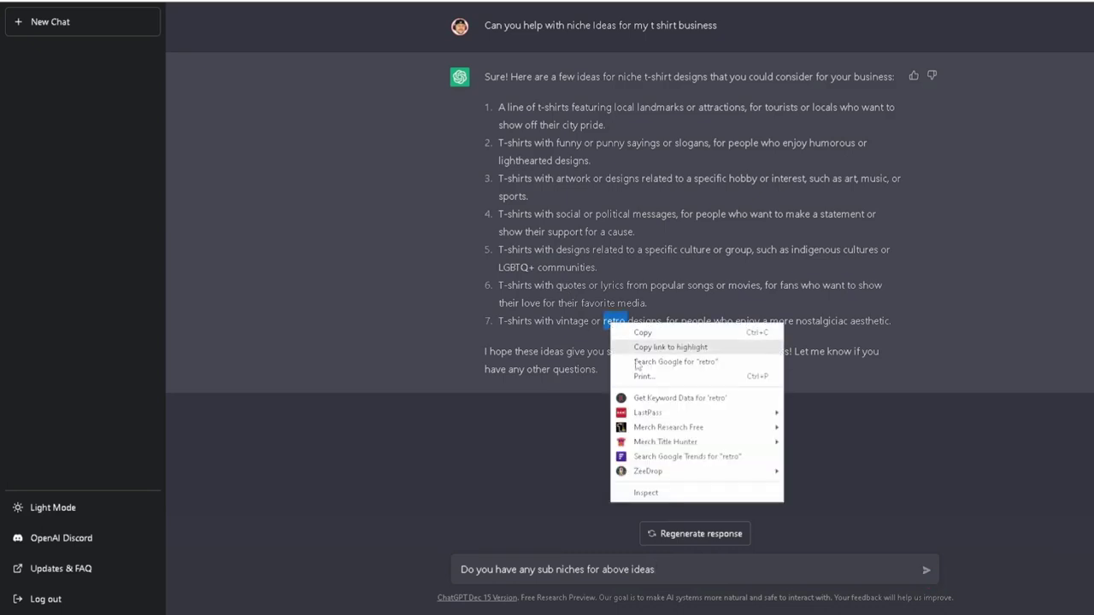
{"action": "mouse_move", "coordinate": [654, 435]}
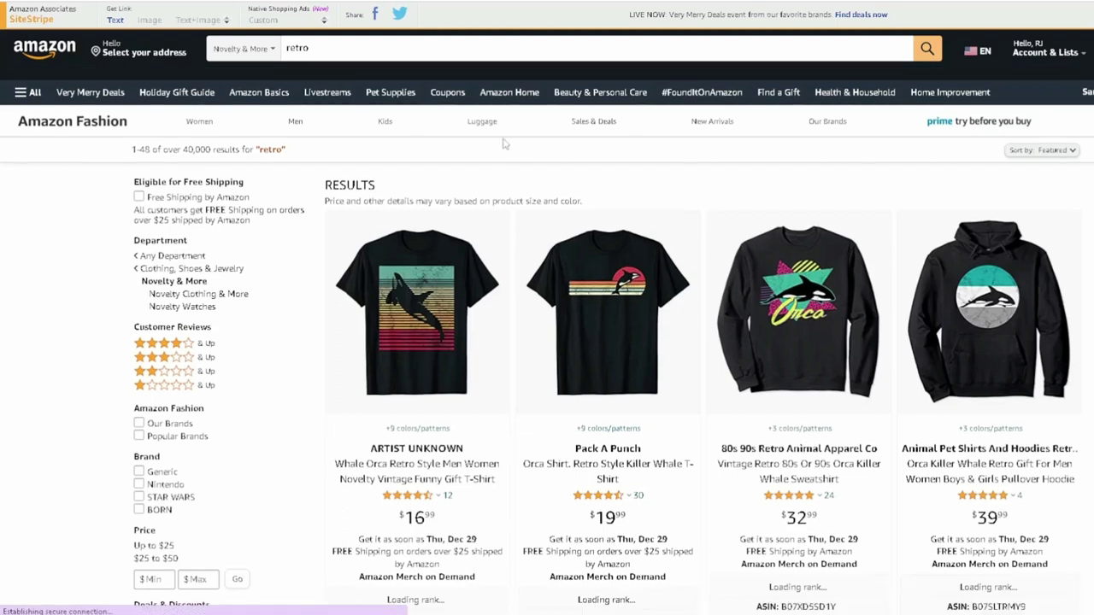
Step: Select the 'retro' search term and scroll through rows of Amazon retro t-shirt results
{"action": "double_click", "coordinate": [296, 48]}
{"action": "scroll", "coordinate": [547, 342], "scroll_direction": "down", "scroll_amount": 3}
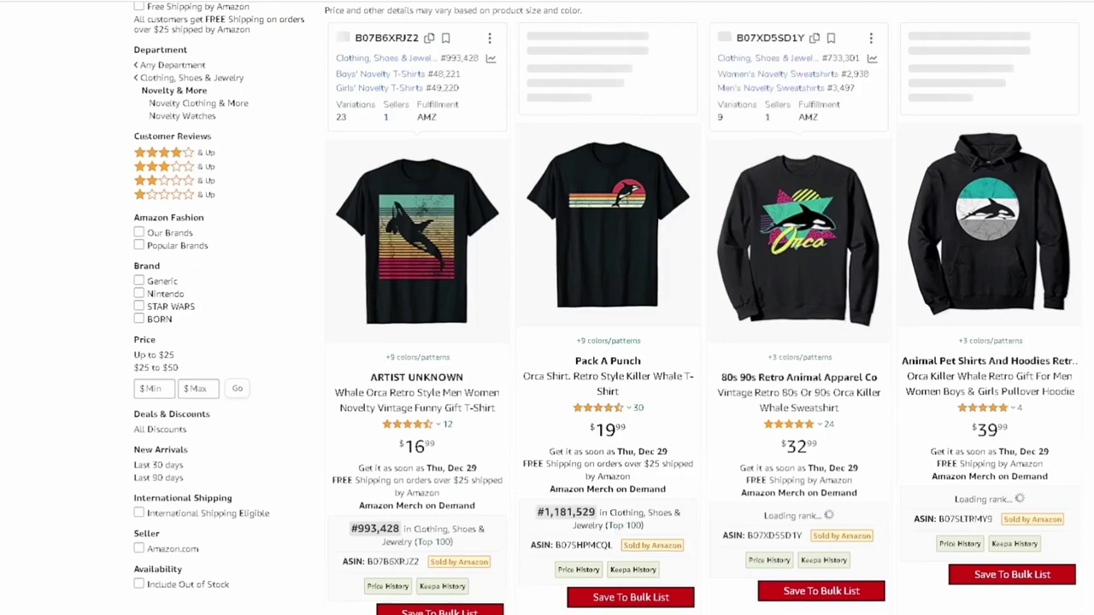
{"action": "scroll", "coordinate": [547, 342], "scroll_direction": "down", "scroll_amount": 4}
{"action": "scroll", "coordinate": [547, 342], "scroll_direction": "down", "scroll_amount": 7}
{"action": "scroll", "coordinate": [547, 342], "scroll_direction": "down", "scroll_amount": 1}
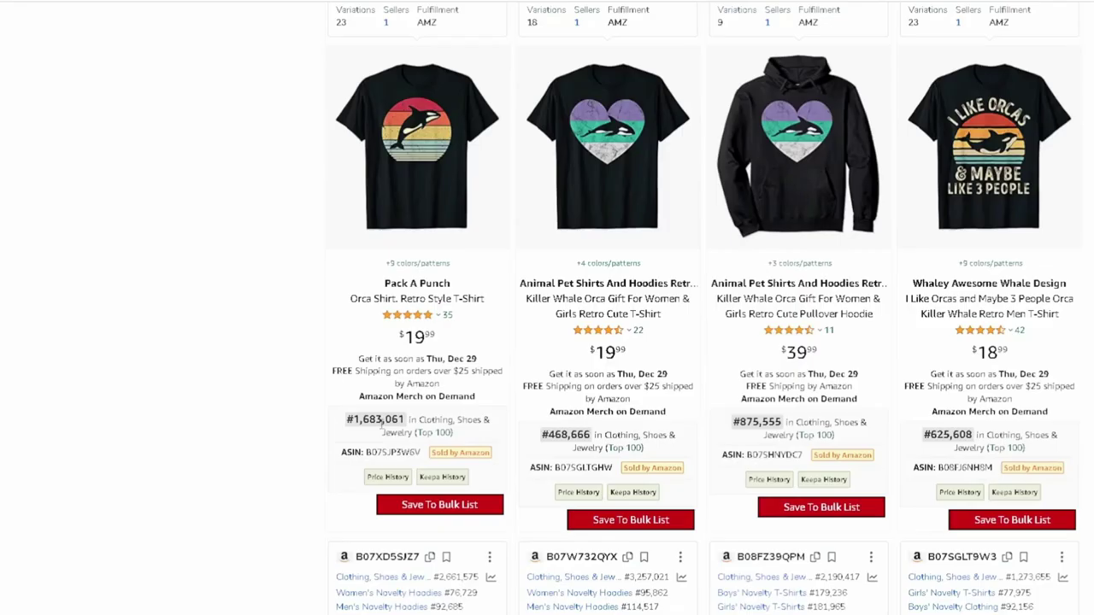
{"action": "scroll", "coordinate": [861, 416], "scroll_direction": "down", "scroll_amount": 9}
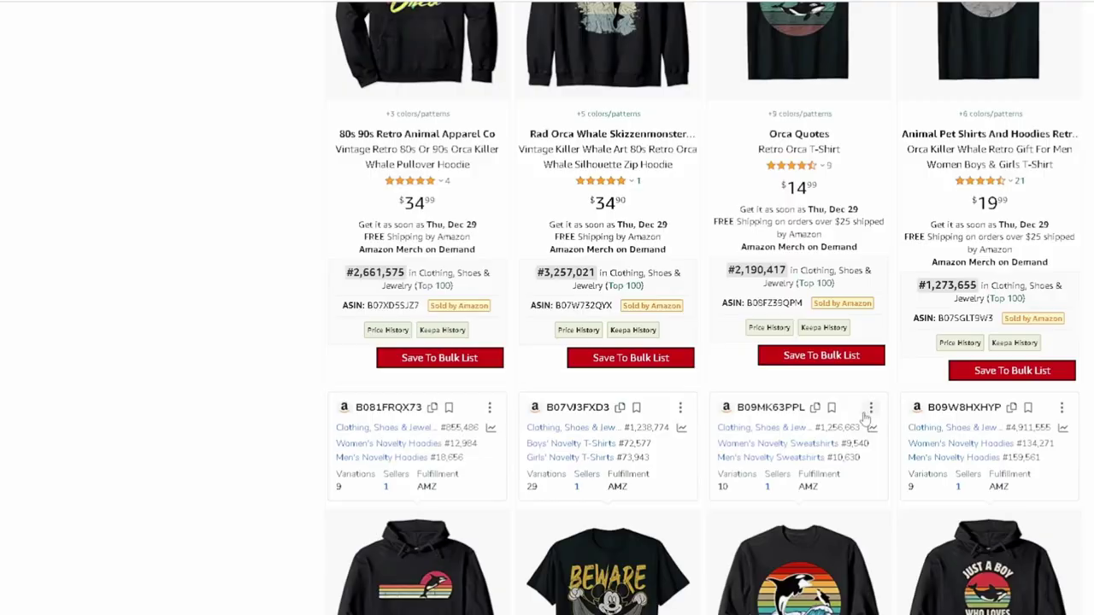
{"action": "scroll", "coordinate": [862, 416], "scroll_direction": "down", "scroll_amount": 6}
{"action": "scroll", "coordinate": [985, 471], "scroll_direction": "down", "scroll_amount": 1}
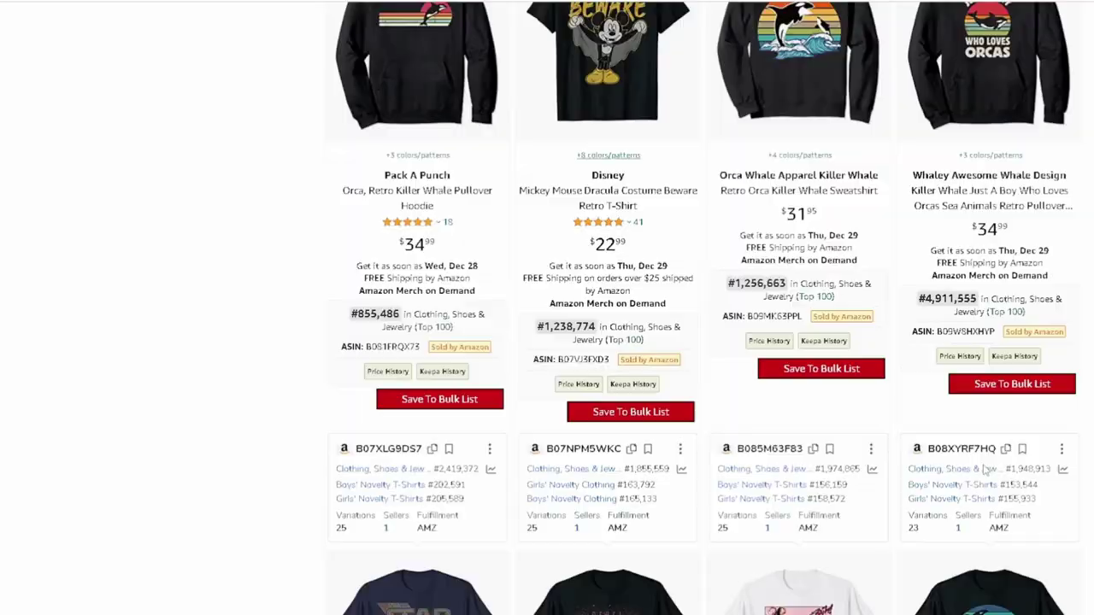
{"action": "scroll", "coordinate": [972, 464], "scroll_direction": "down", "scroll_amount": 8}
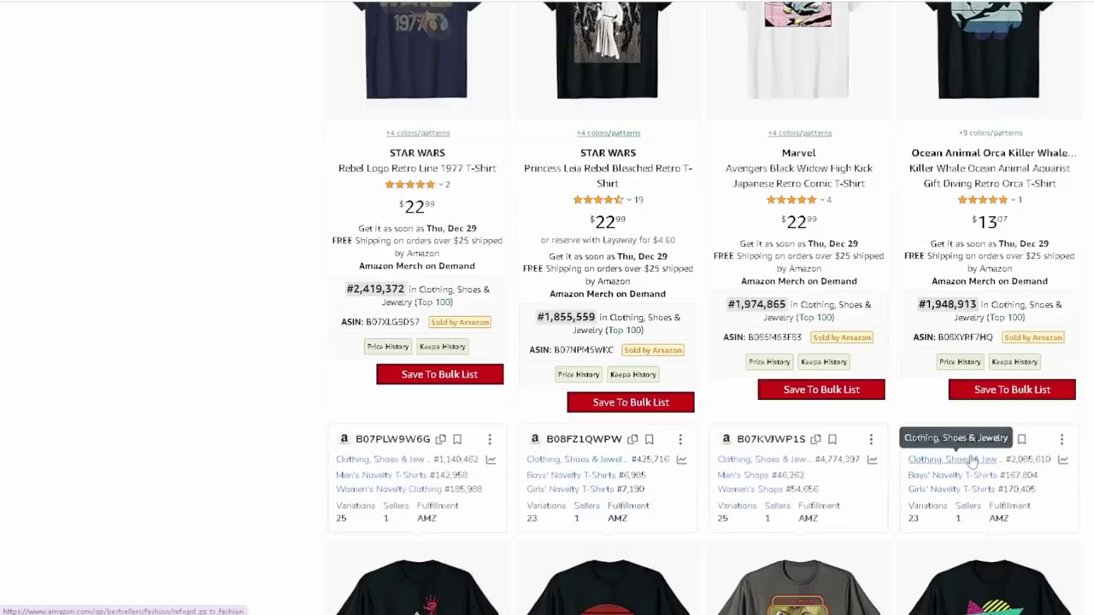
{"action": "scroll", "coordinate": [972, 462], "scroll_direction": "down", "scroll_amount": 4}
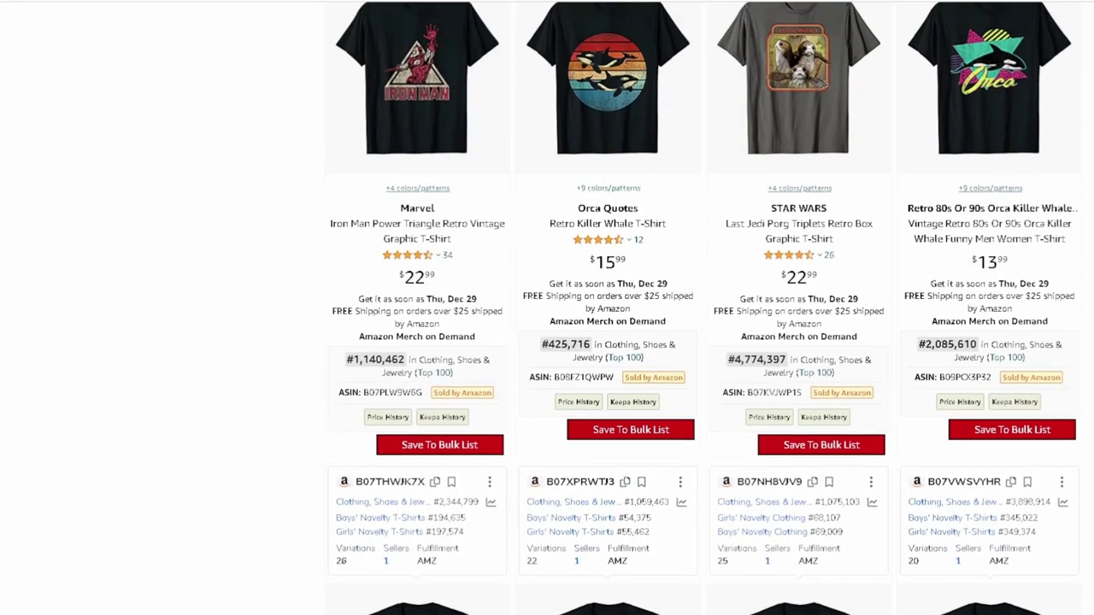
{"action": "scroll", "coordinate": [705, 308], "scroll_direction": "down", "scroll_amount": 1}
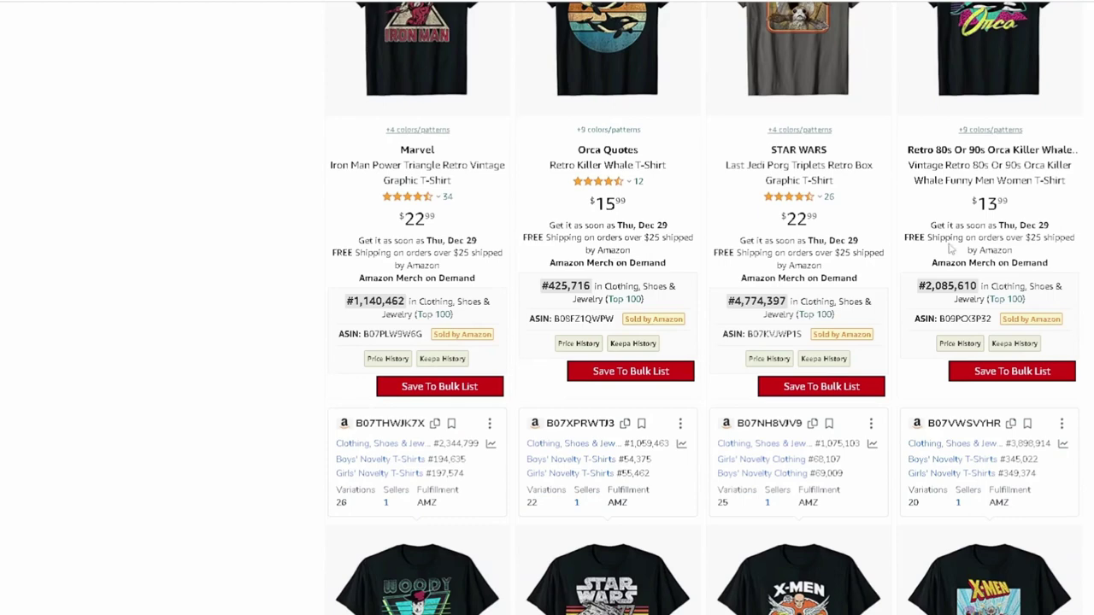
{"action": "scroll", "coordinate": [479, 278], "scroll_direction": "up", "scroll_amount": 1}
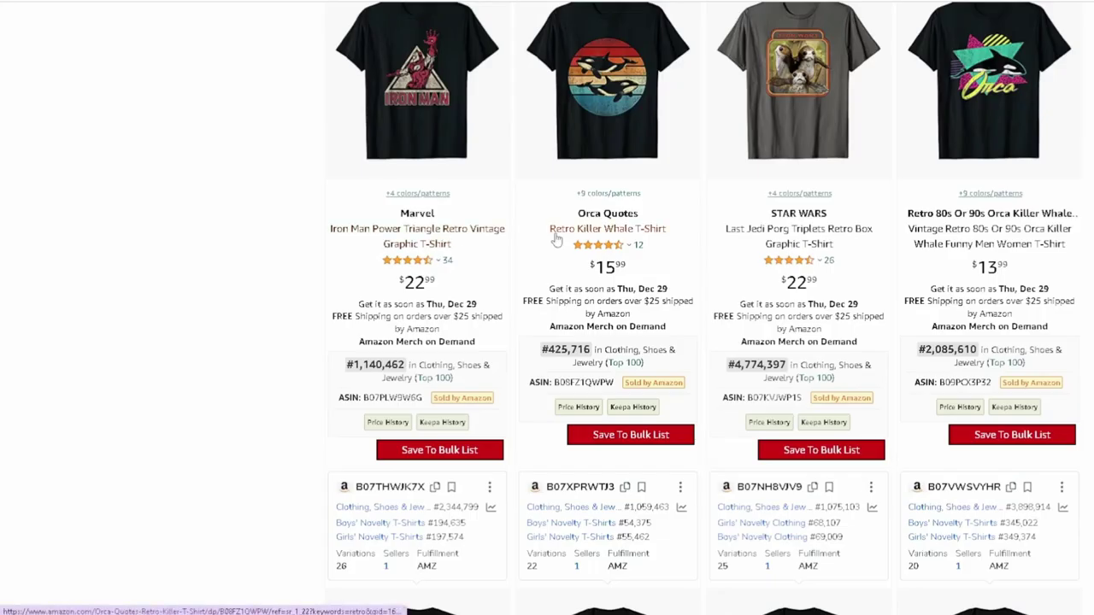
{"action": "scroll", "coordinate": [1007, 344], "scroll_direction": "down", "scroll_amount": 5}
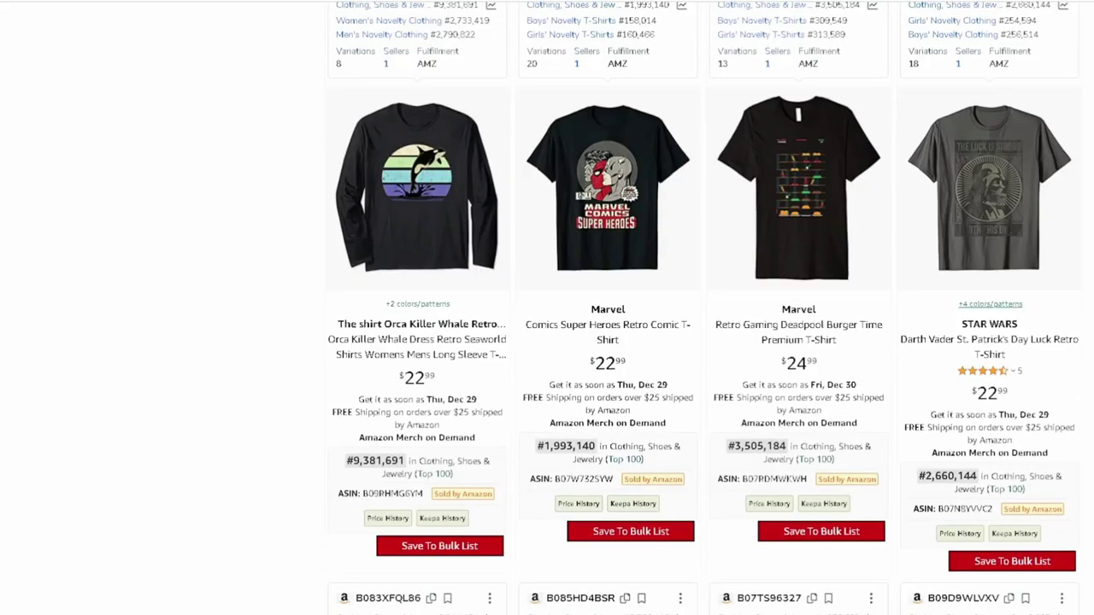
{"action": "scroll", "coordinate": [703, 308], "scroll_direction": "down", "scroll_amount": 5}
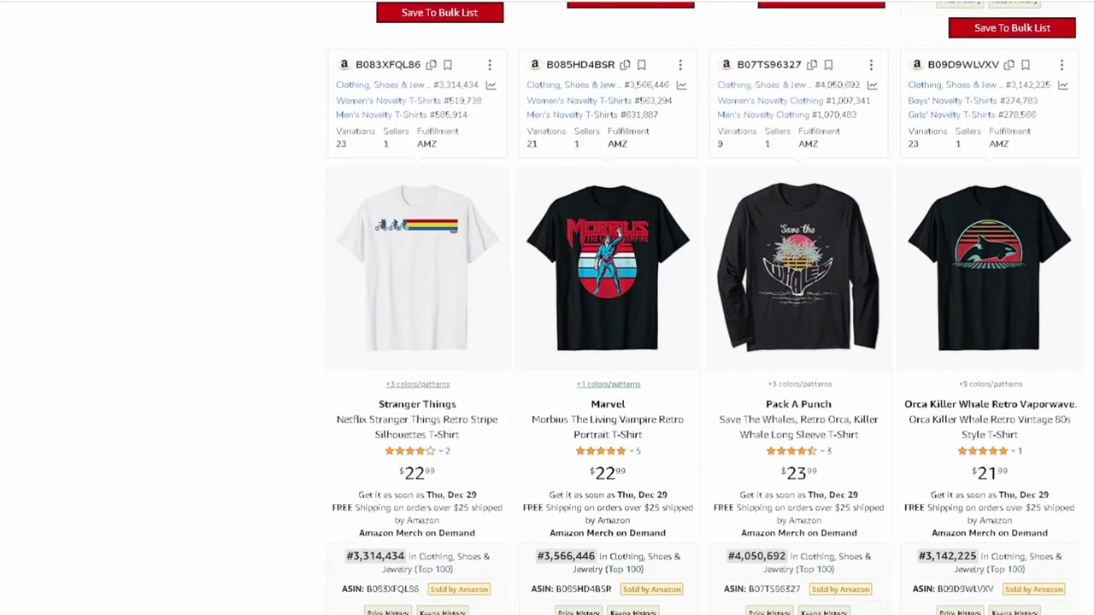
{"action": "scroll", "coordinate": [703, 308], "scroll_direction": "down", "scroll_amount": 1}
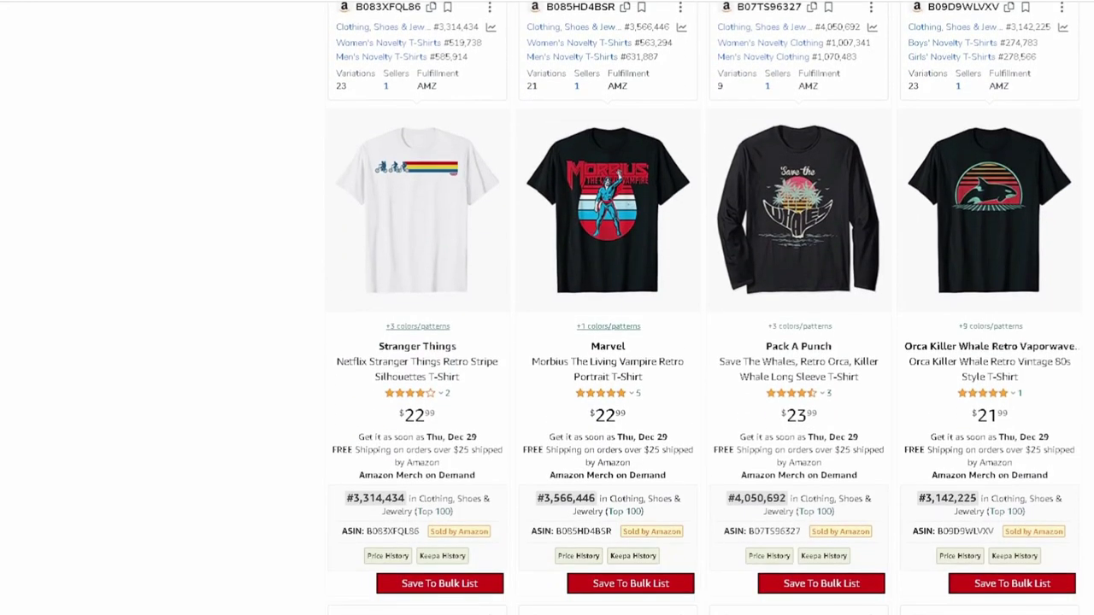
{"action": "scroll", "coordinate": [703, 308], "scroll_direction": "down", "scroll_amount": 1}
{"action": "scroll", "coordinate": [1041, 375], "scroll_direction": "down", "scroll_amount": 9}
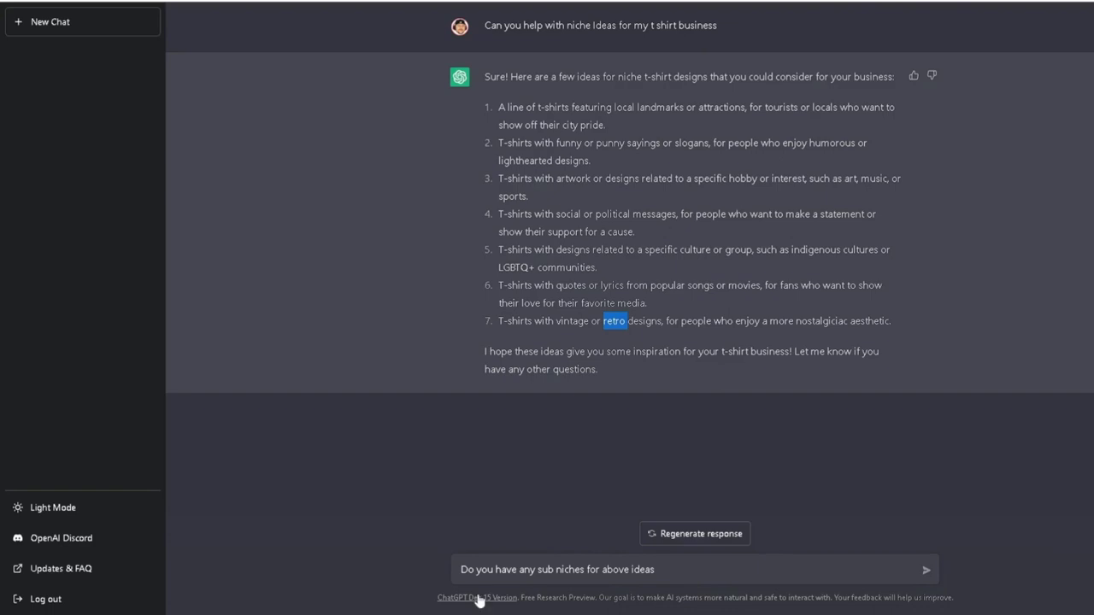
Step: Send the follow-up 'Do you have any sub niches for above ideas'
{"action": "left_click", "coordinate": [676, 570]}
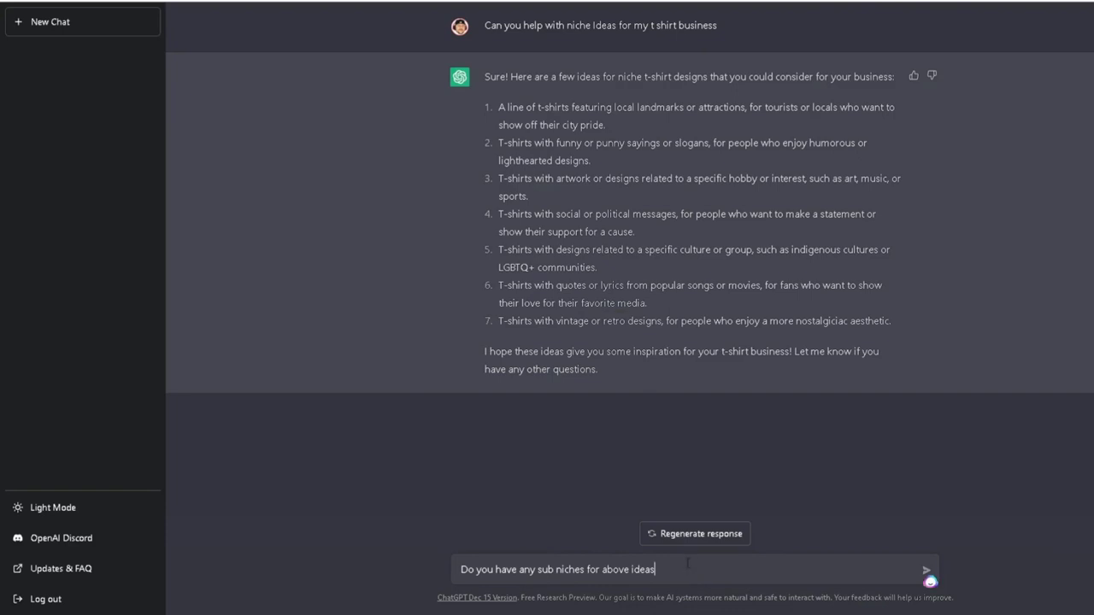
{"action": "key", "text": "Return"}
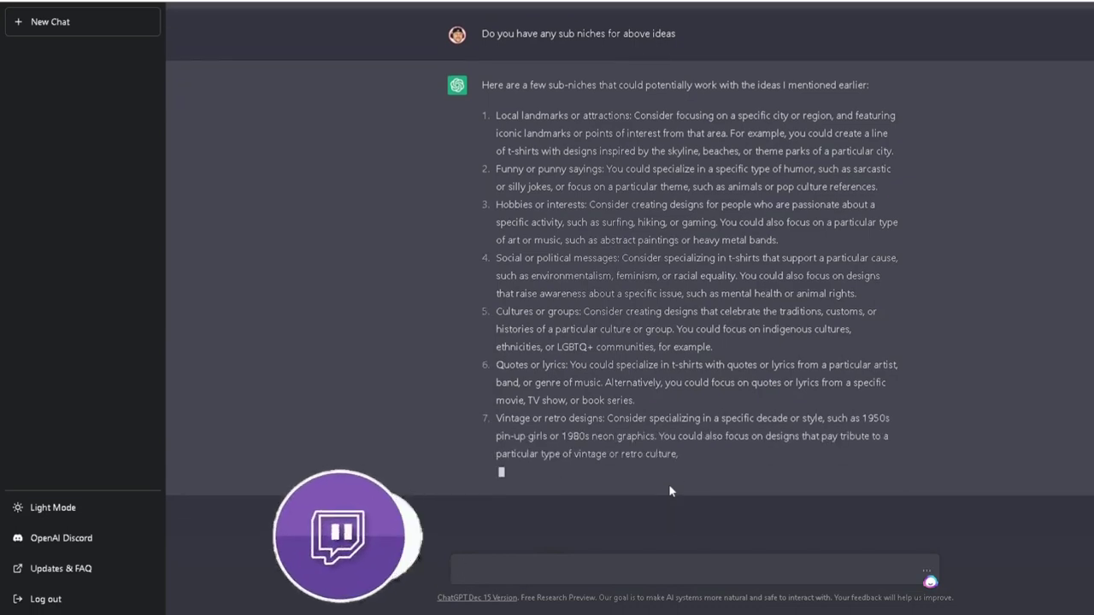
Step: Scroll the sub-niche reply and highlight 'theme parks' in the first sub-niche
{"action": "scroll", "coordinate": [668, 484], "scroll_direction": "up", "scroll_amount": 5}
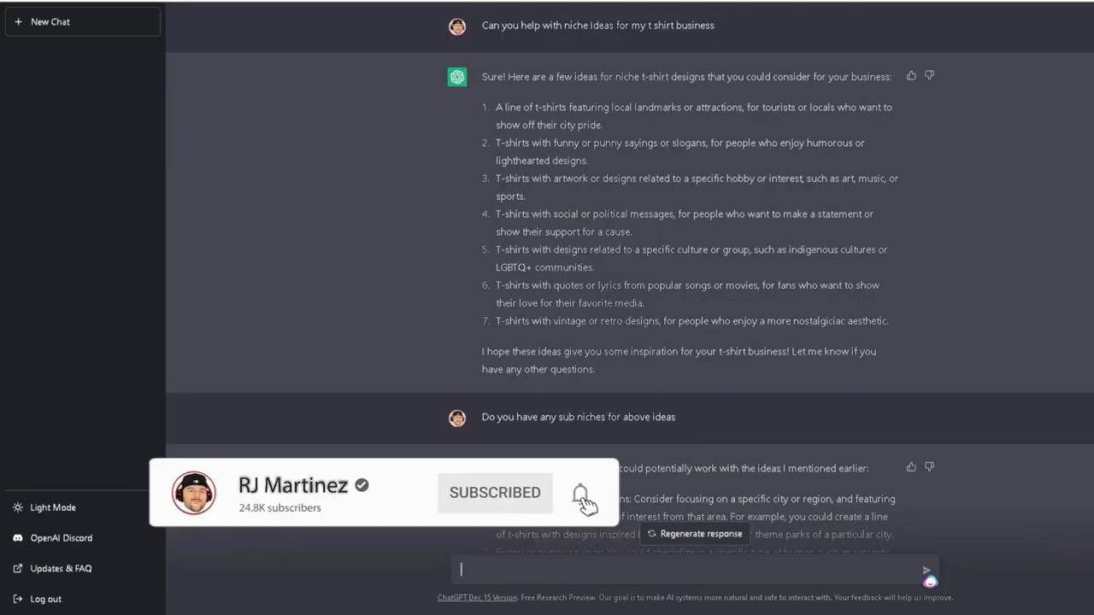
{"action": "scroll", "coordinate": [606, 412], "scroll_direction": "down", "scroll_amount": 3}
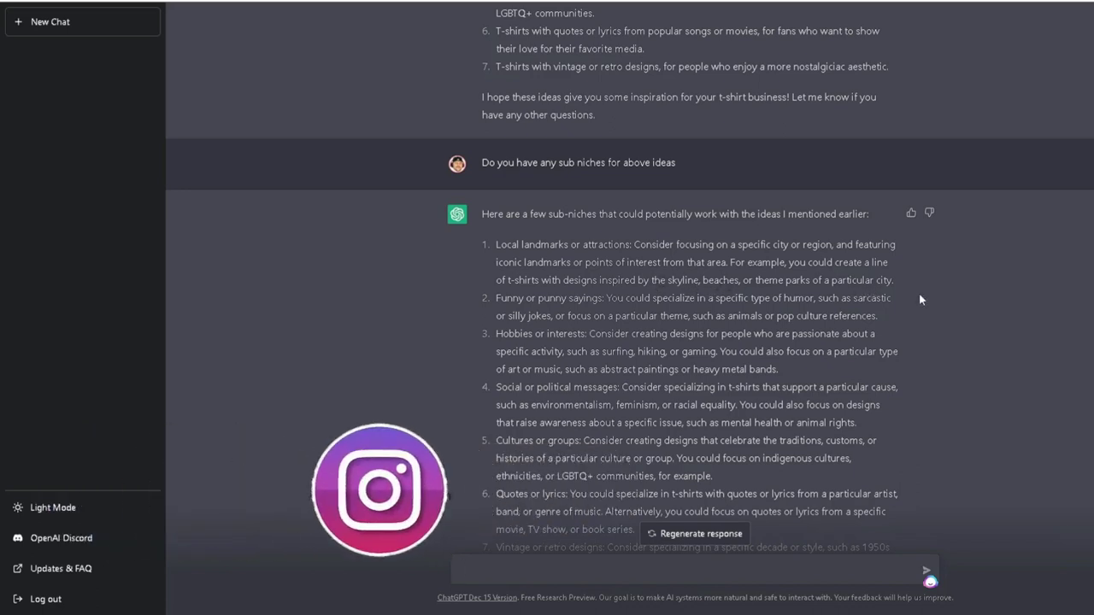
{"action": "left_click_drag", "start_coordinate": [755, 280], "coordinate": [811, 280]}
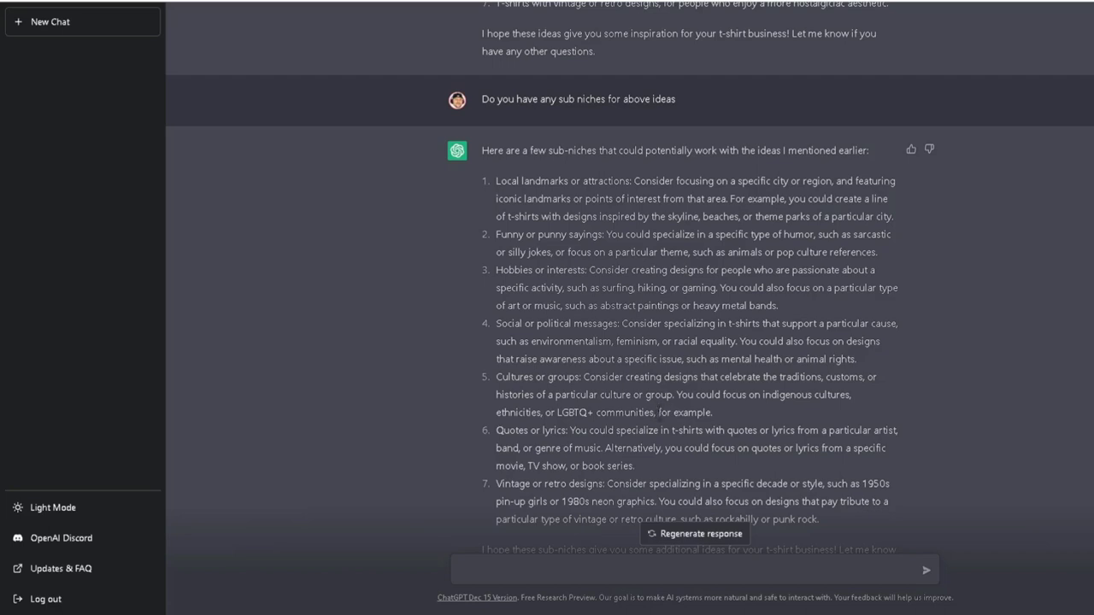
{"action": "scroll", "coordinate": [659, 417], "scroll_direction": "down", "scroll_amount": 1}
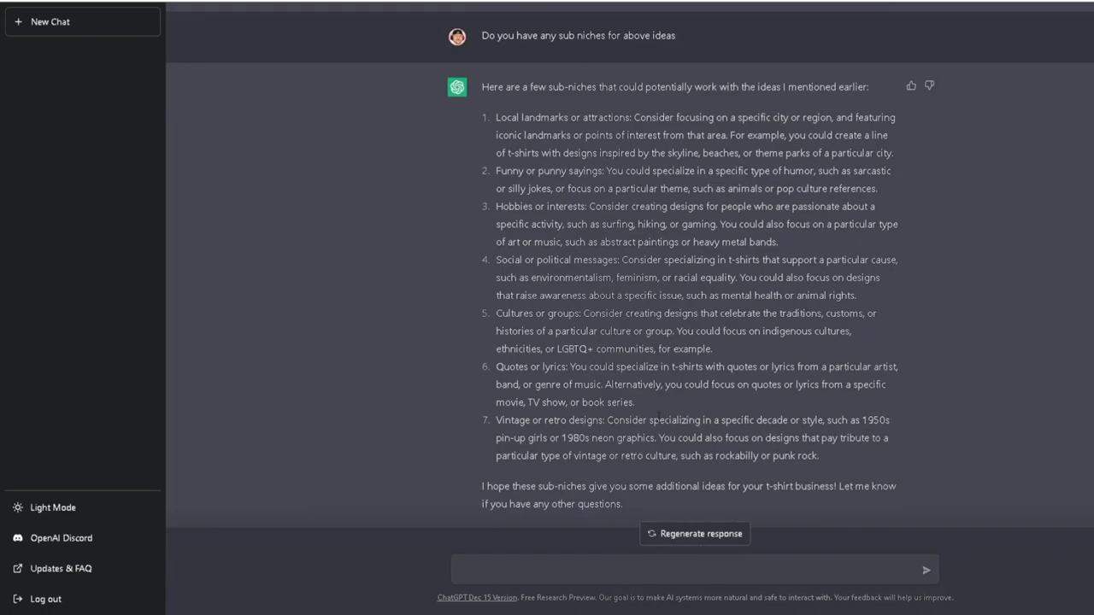